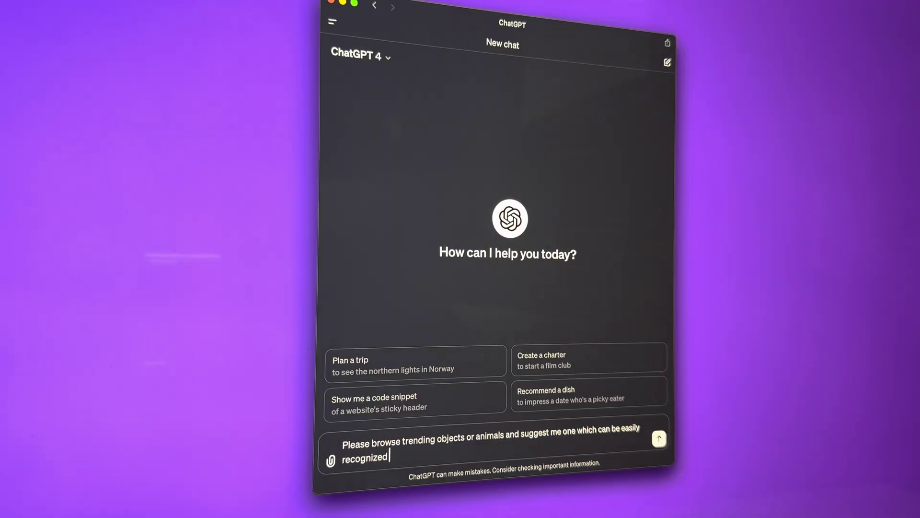
Step: Ask ChatGPT for one simple trending object or animal recognizable even in a very simple shape, and highlight "dog" in its answer
text(if it is made in a very simple shape. Give me one simple object)
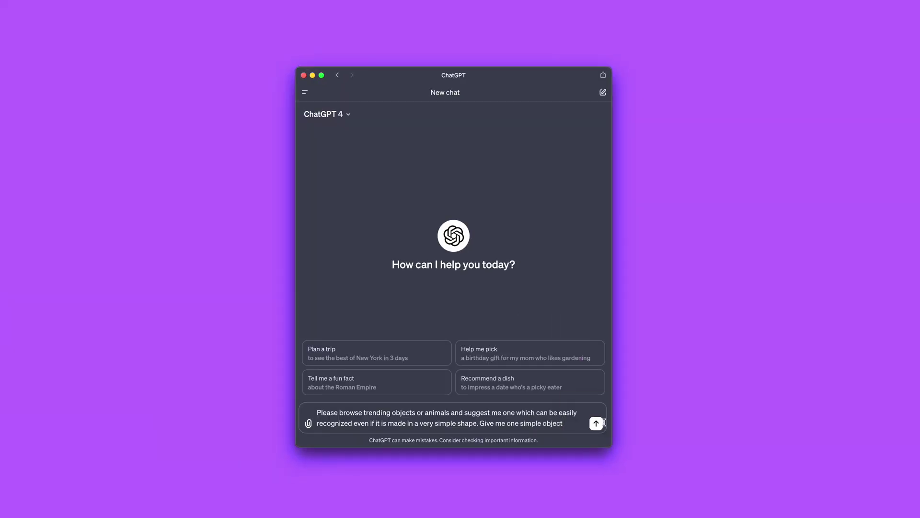
key(Return)
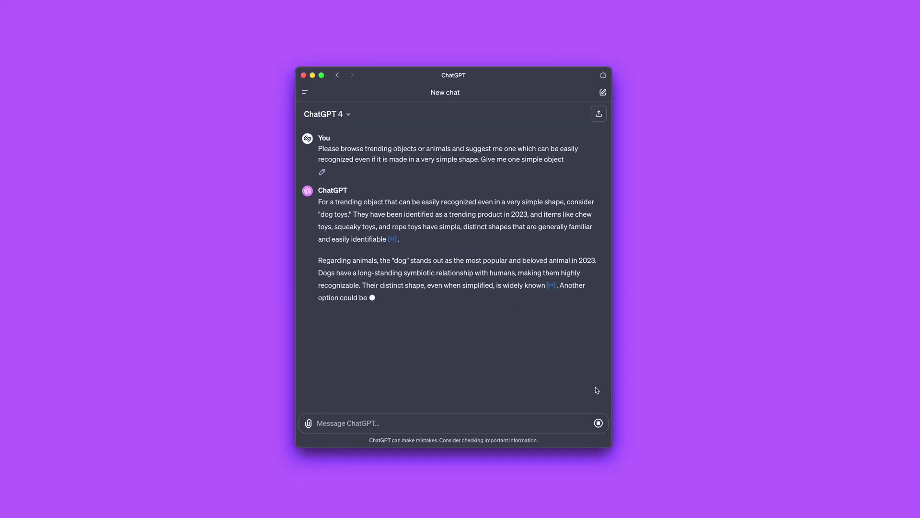
double_click(401, 261)
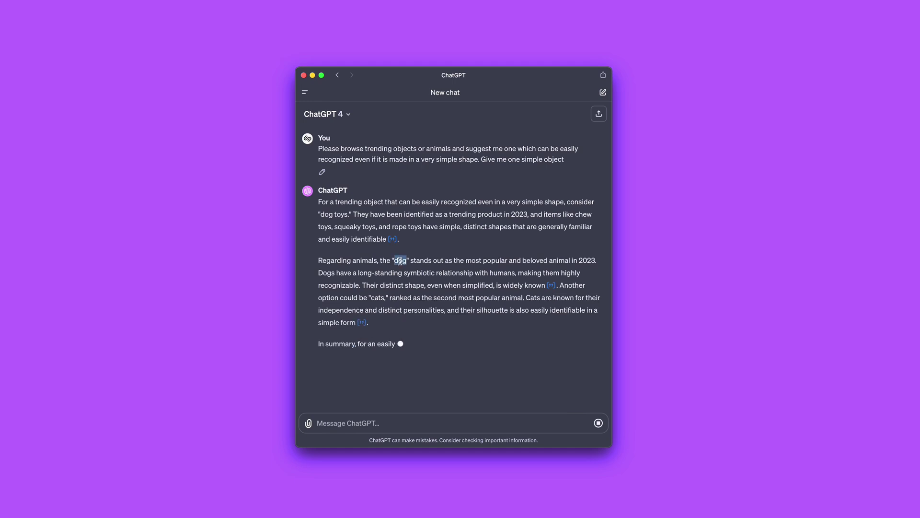
Step: Write a follow-up prompt for an image of a simple svg vector art dog, black on a white background with no other colors or shades
click(391, 421)
text(Okay then make an image of a simple svg vector art dog where the object is)
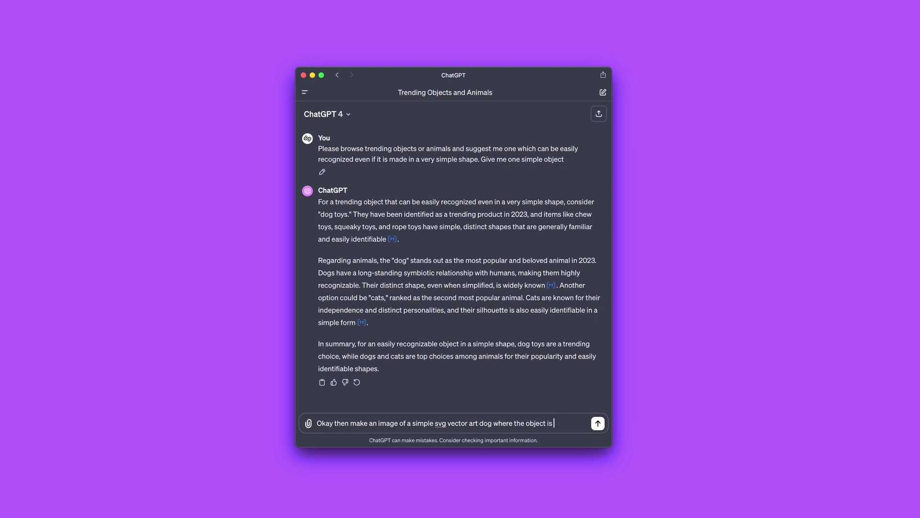
text(the backgr)
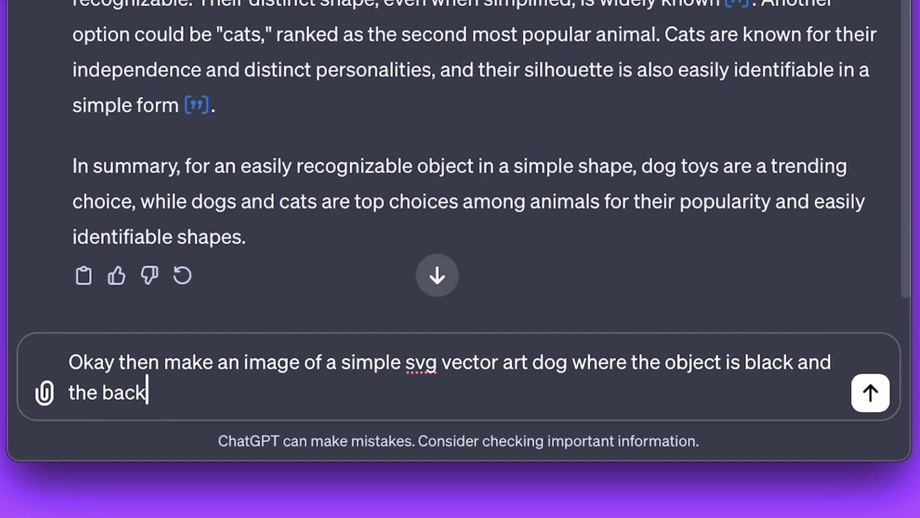
text(ound white)
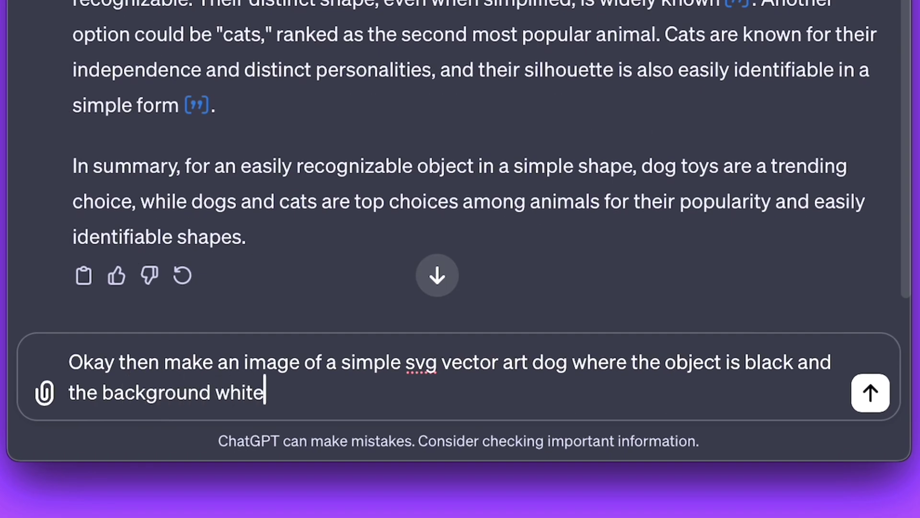
text( with no other col)
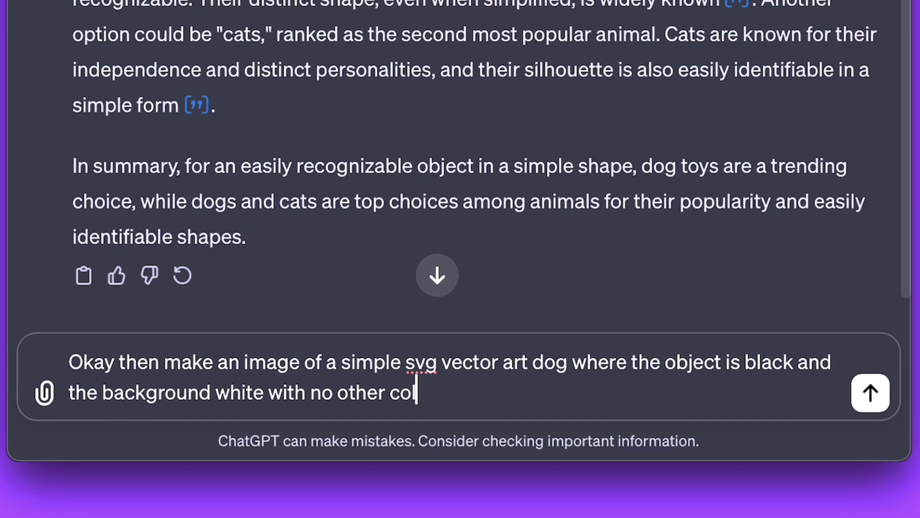
text(ors or shades. )
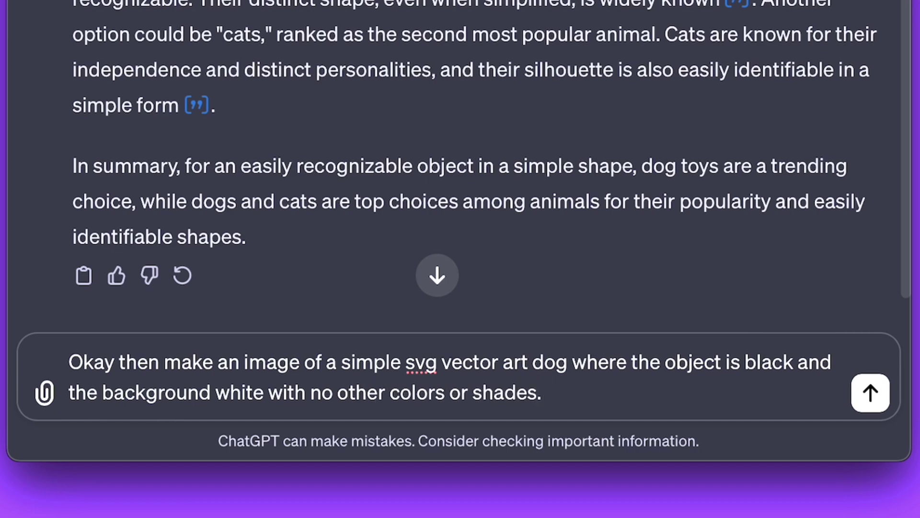
Step: Add that the dog must be bold, simple, without much details and interconnected for 3D printing, and send the prompt
text(make it )
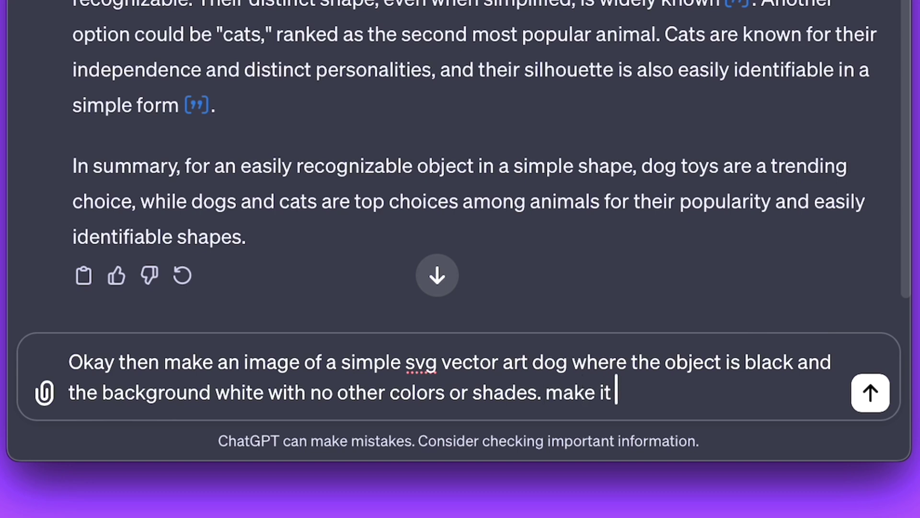
text(bold and simple )
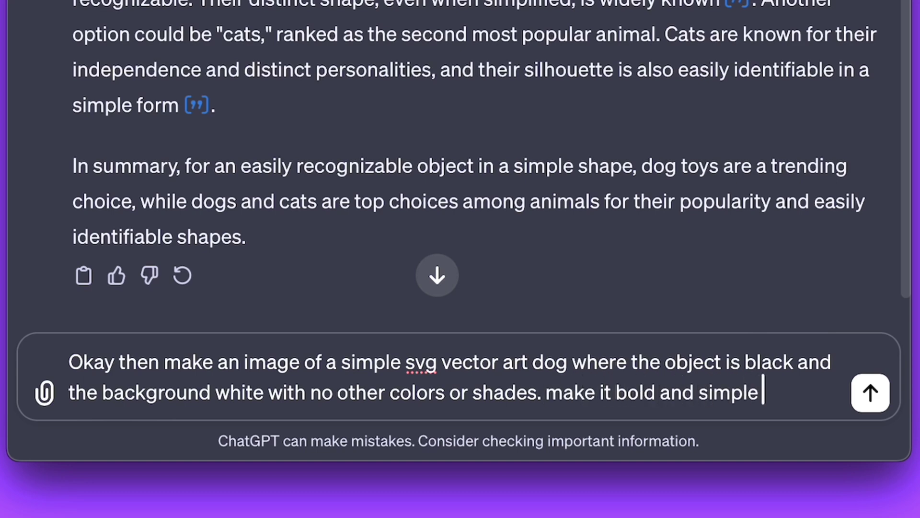
text(without much d)
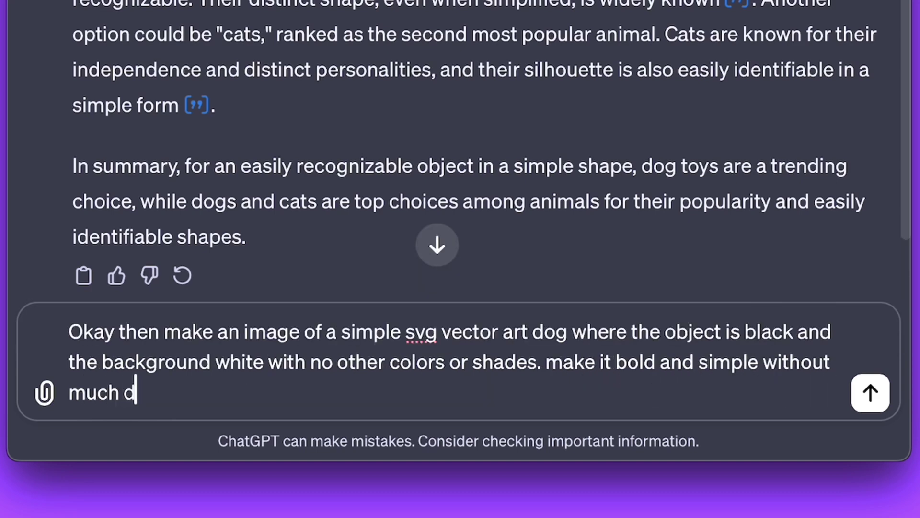
text(etails and also i)
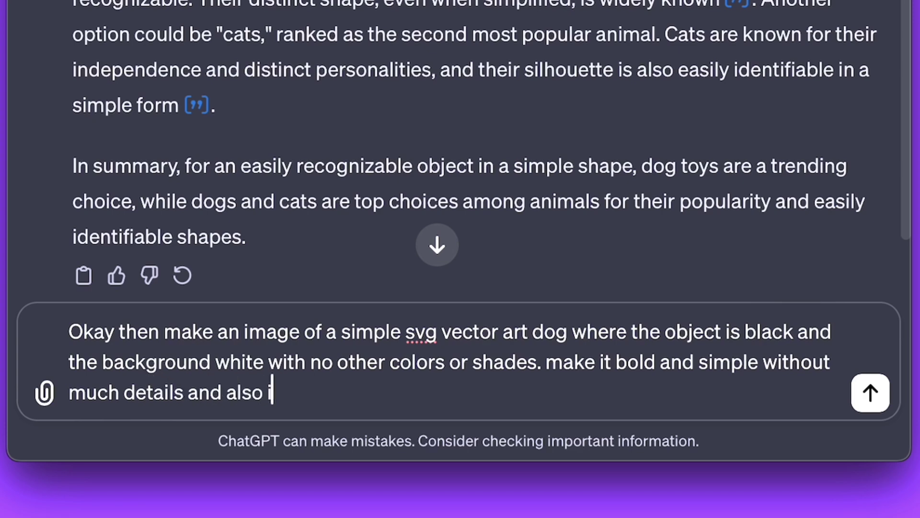
text(t must be intercon)
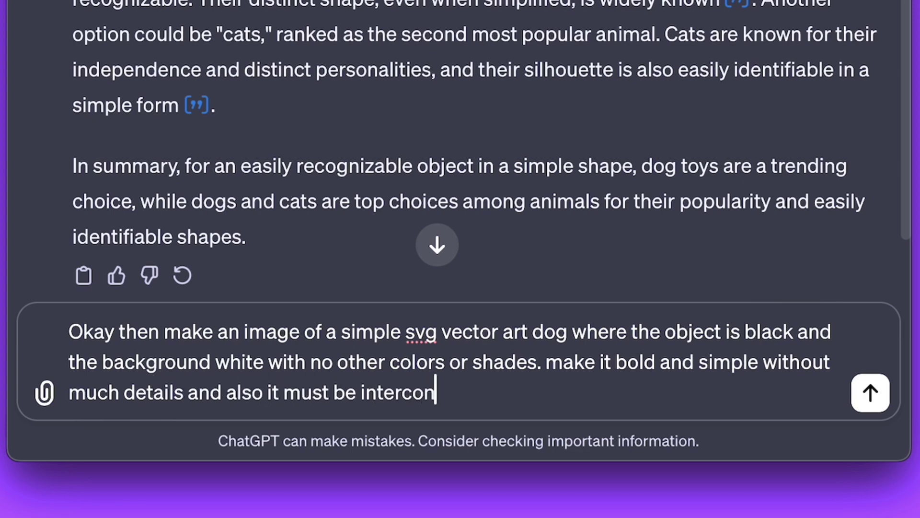
text(nected so i can 3)
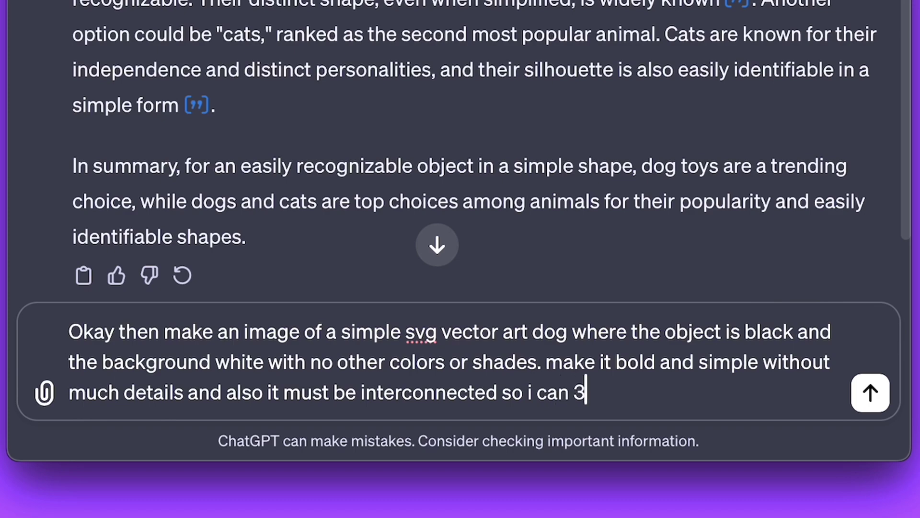
text(d print it later.)
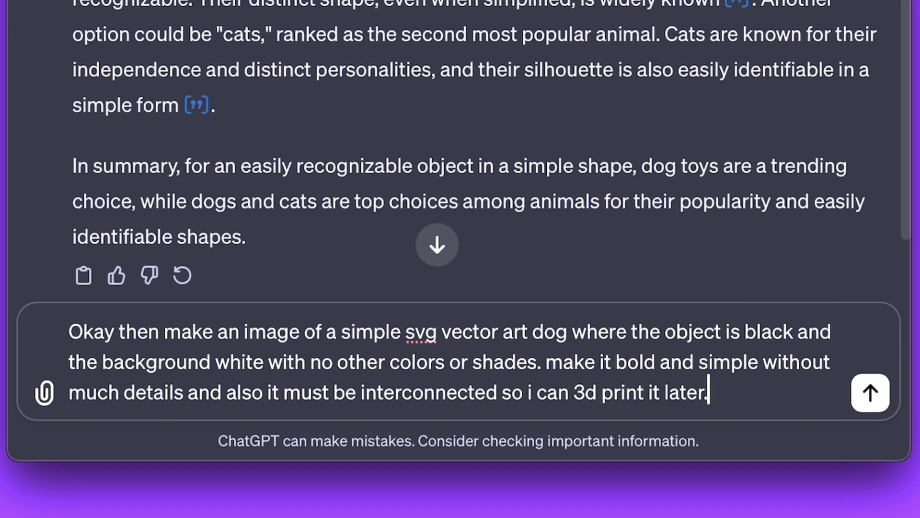
key(shift+Return)
key(BackSpace)
click(876, 396)
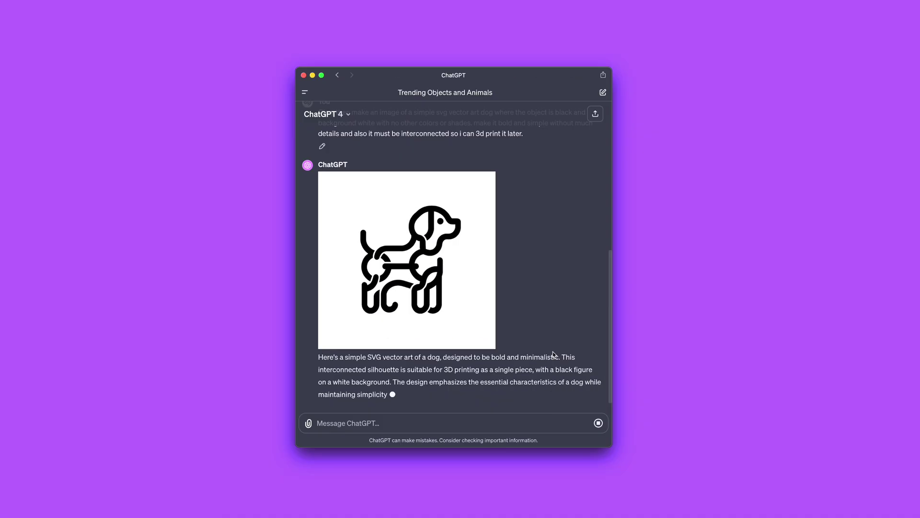
Step: Request a bolder, more interesting version of the dog with bigger shapes and not only lines
text(make it bolder and more interesting, with b)
text(iger shapes and not only lines)
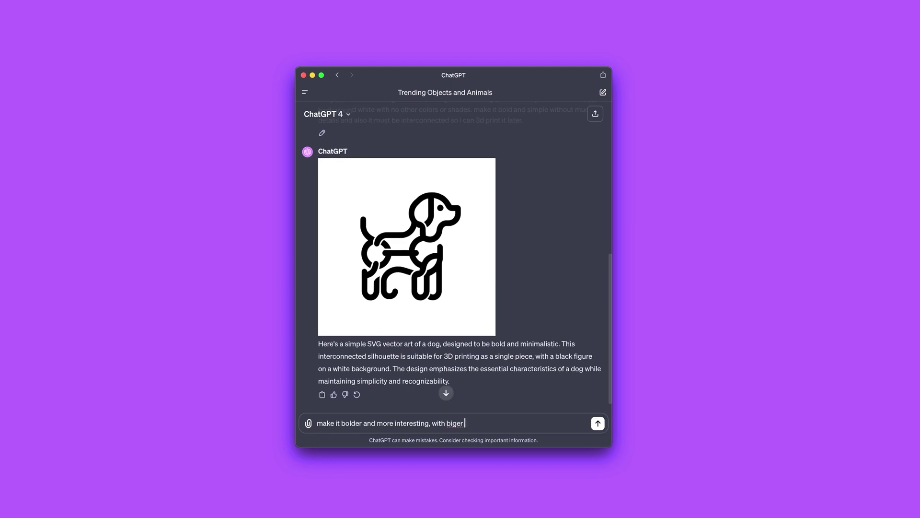
key(Return)
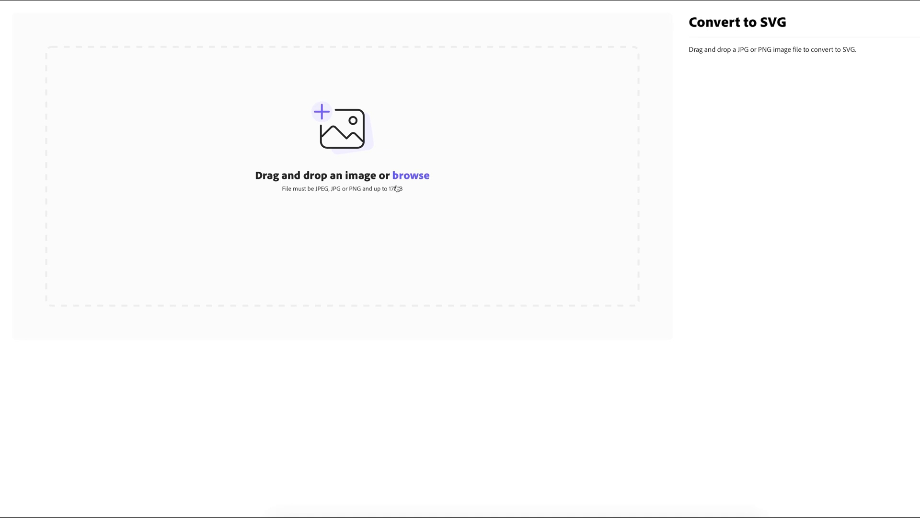
Step: In Adobe Express, upload the patterned dog image for conversion to SVG and download the converted file
click(396, 190)
click(366, 158)
click(728, 380)
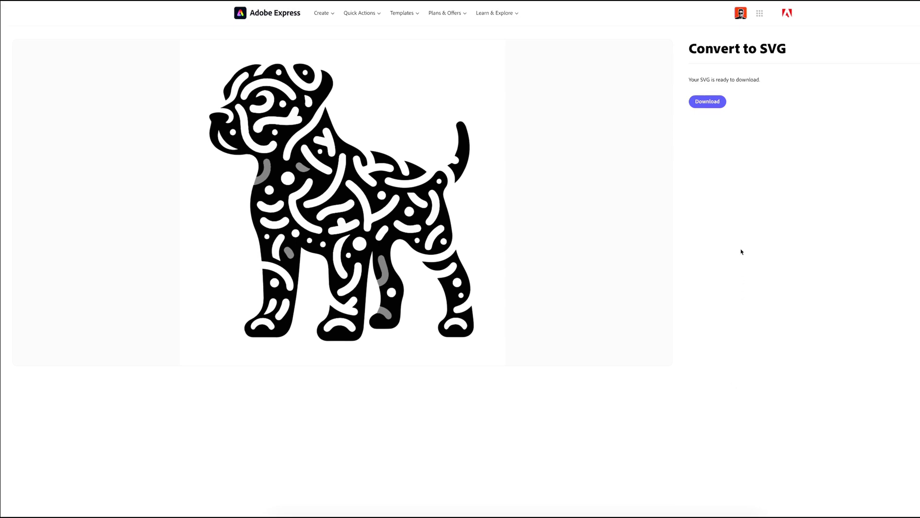
click(712, 104)
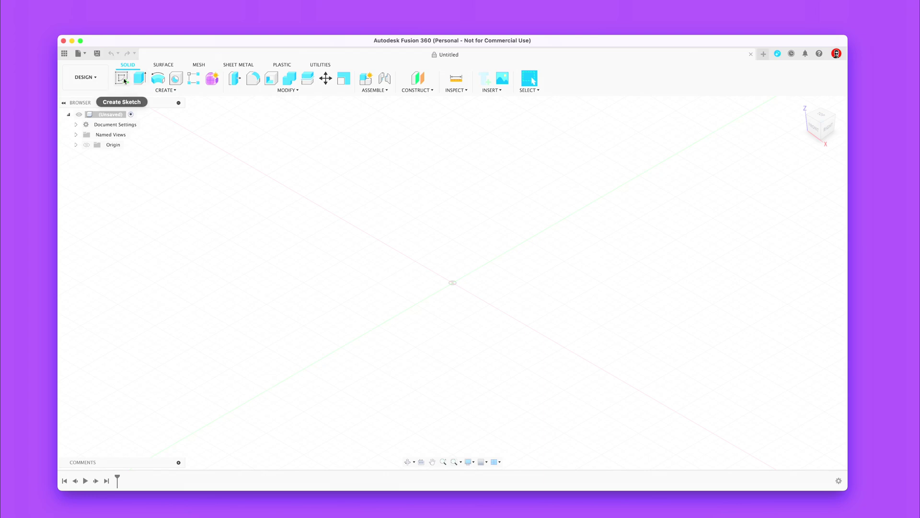
Step: In Autodesk Fusion 360, insert the dog SVG file from the computer's Downloads folder
click(492, 90)
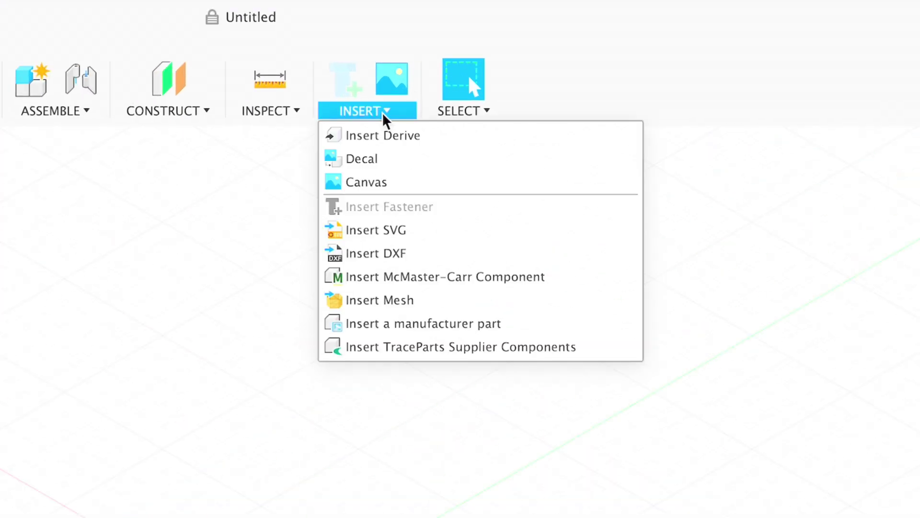
click(400, 231)
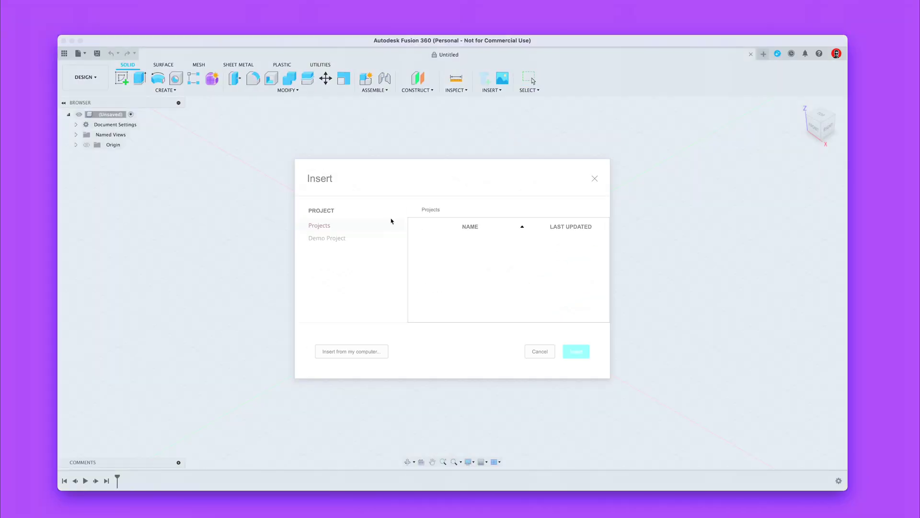
click(352, 351)
click(422, 113)
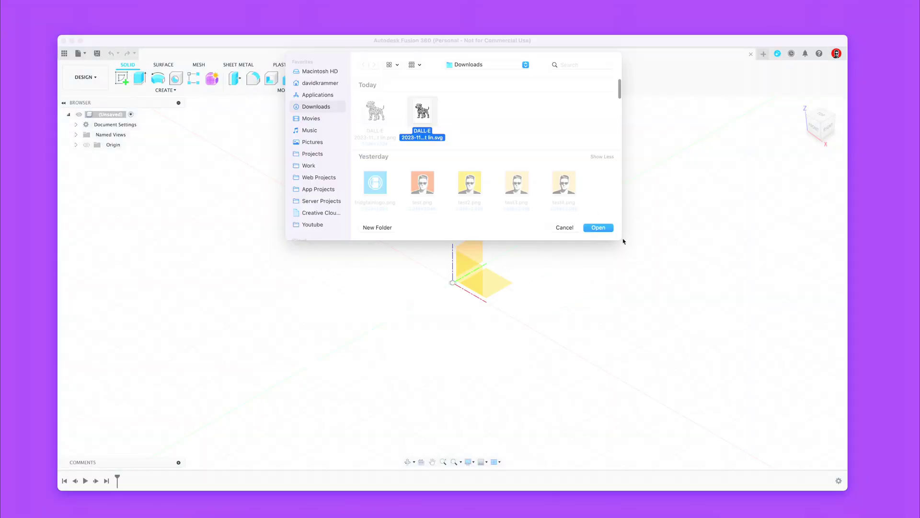
click(605, 228)
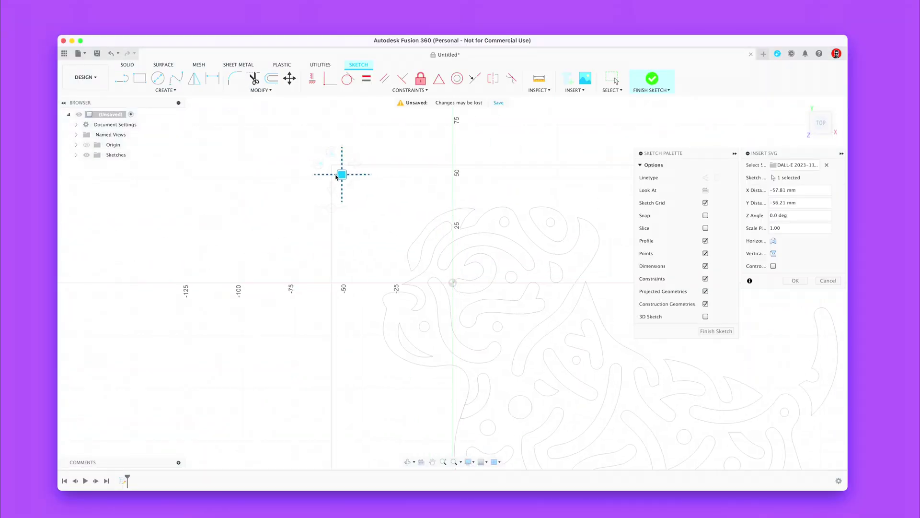
Step: Move the inserted dog SVG so it is roughly centered on the origin, accept the placement and finish the sketch
scroll(387, 250, down, 5)
drag(378, 208, 310, 128)
click(794, 281)
click(823, 332)
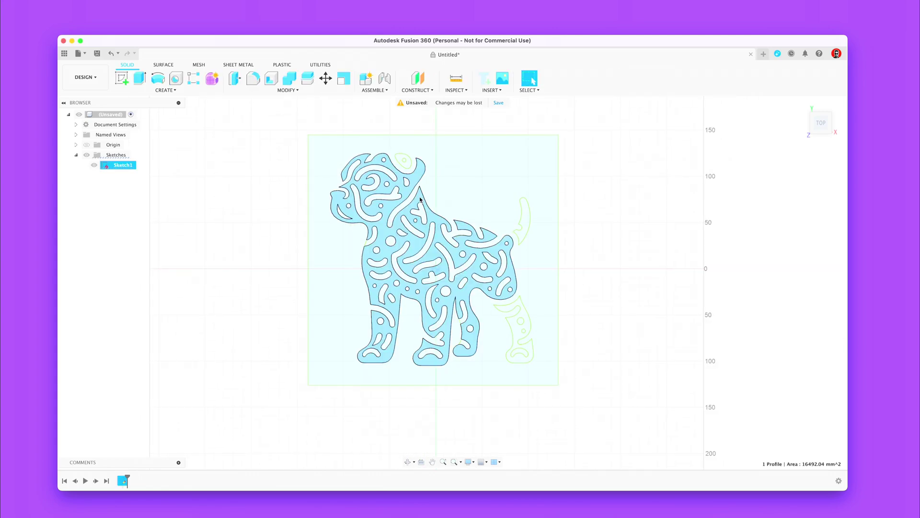
Step: Extrude the dog's main body, ear, tail and hind leg profiles together as new bodies
scroll(420, 199, up, 2)
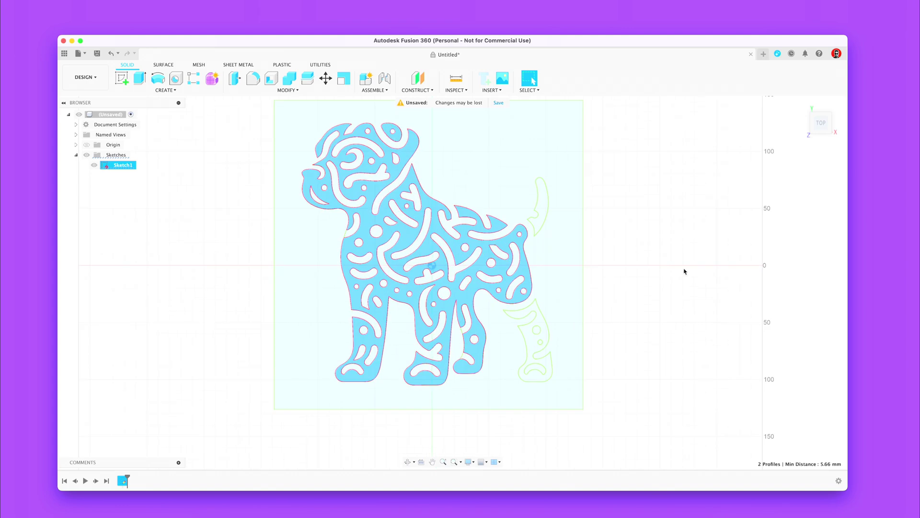
shift+click(538, 228)
key(e)
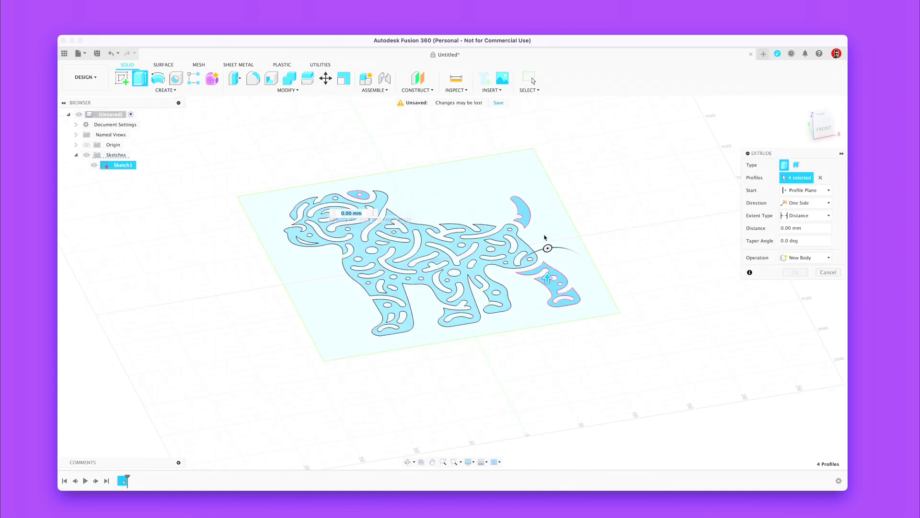
key(Return)
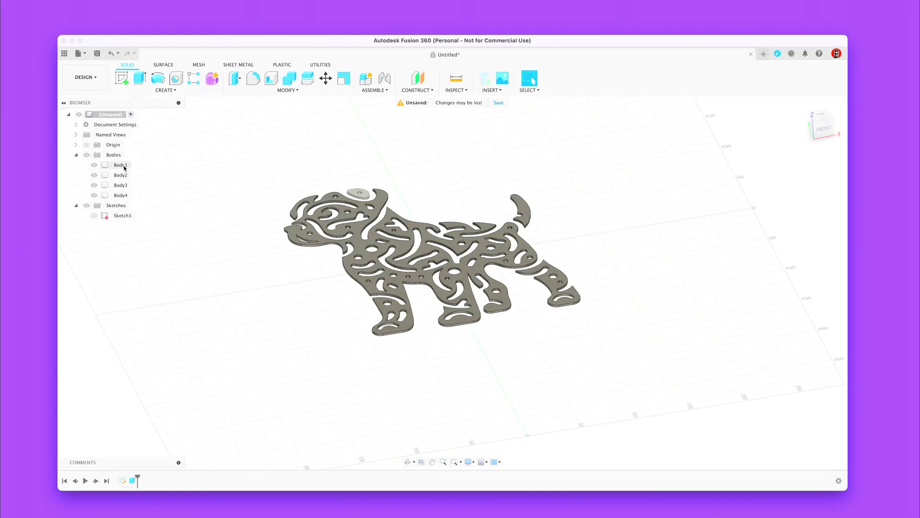
Step: Create a new sketch on the flat top face of the dog's main body
click(120, 185)
click(382, 206)
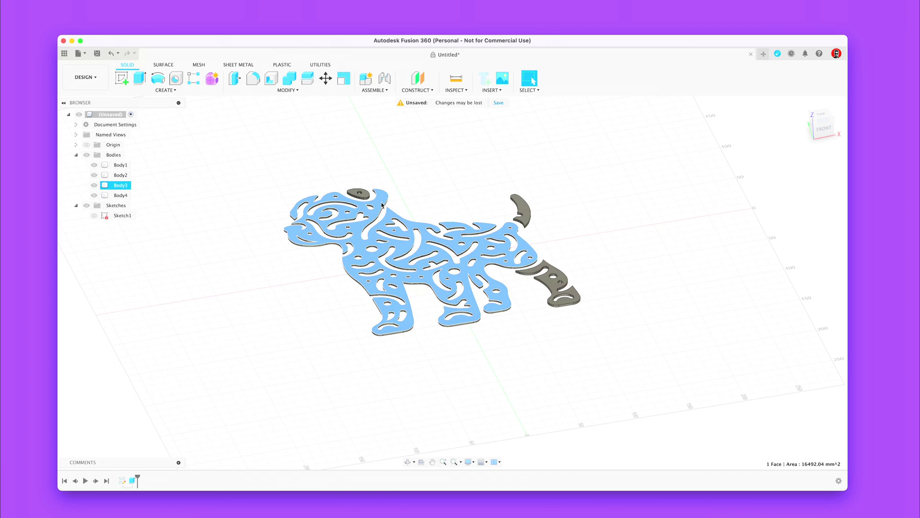
click(125, 78)
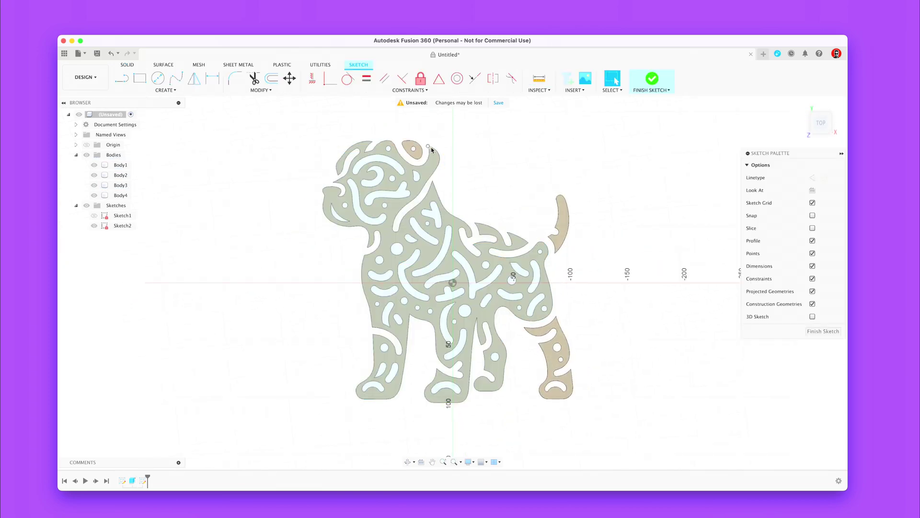
Step: Sketch two spline curves bridging the gap between the base of the tail and the rump of the dog's main body
scroll(419, 150, up, 5)
scroll(431, 150, up, 5)
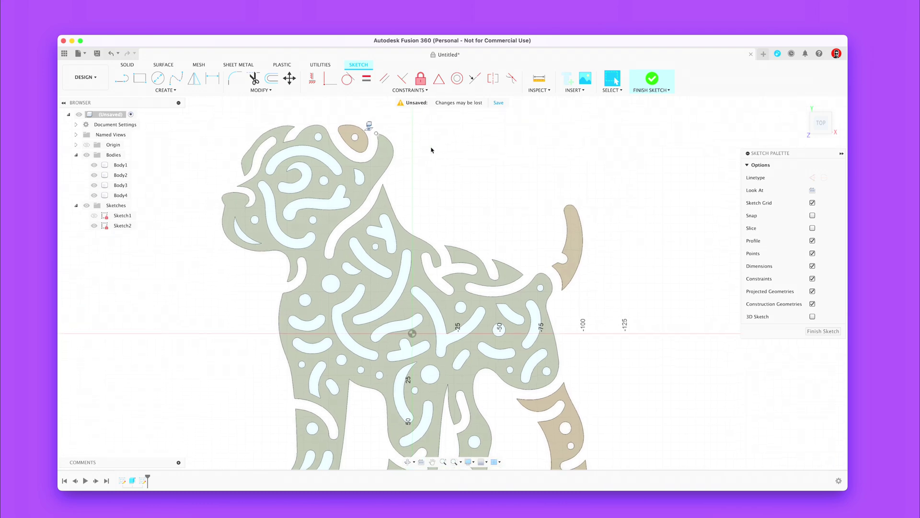
scroll(573, 312, up, 5)
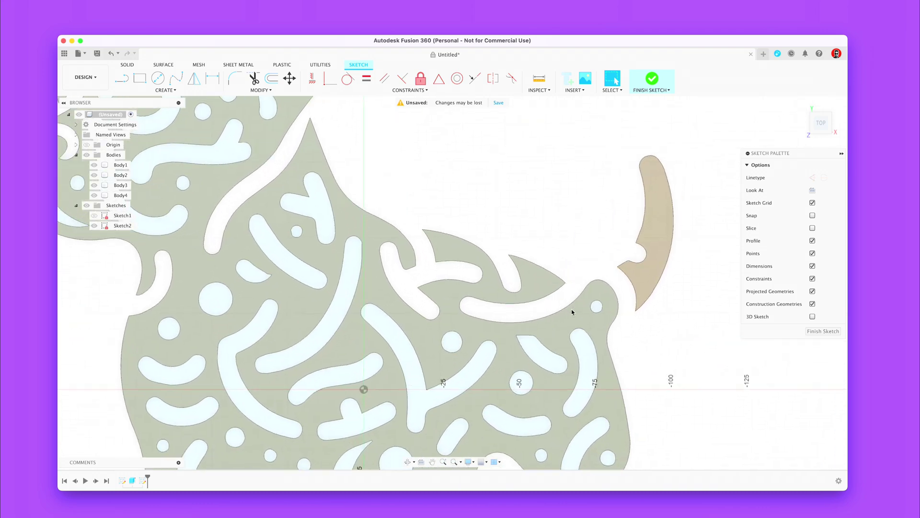
scroll(573, 312, up, 3)
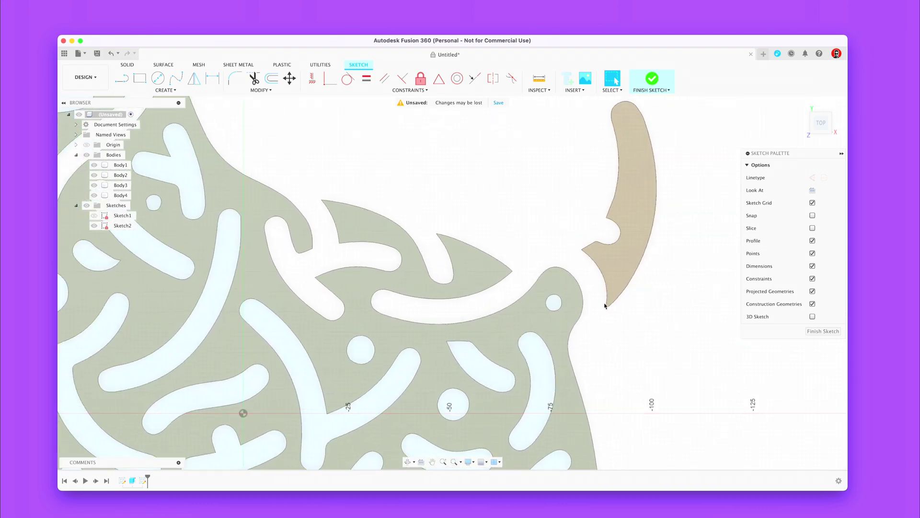
key(s)
click(606, 309)
click(577, 322)
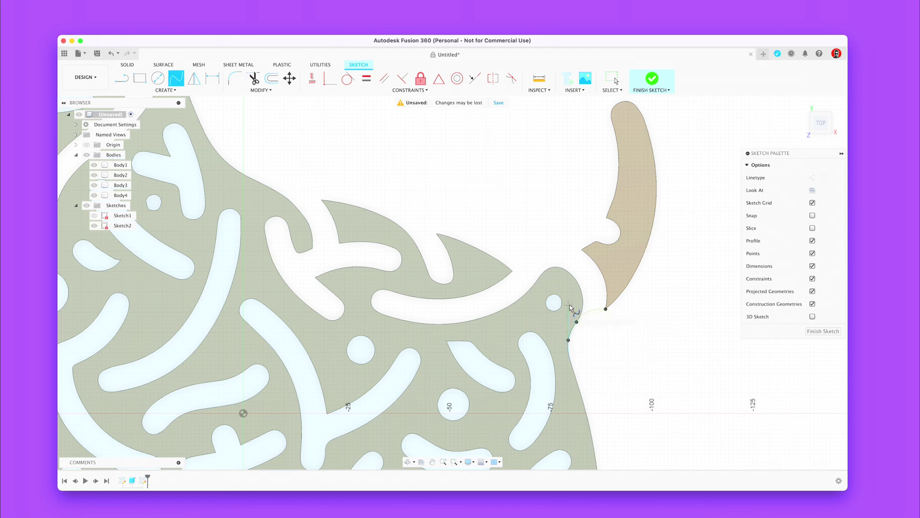
click(581, 289)
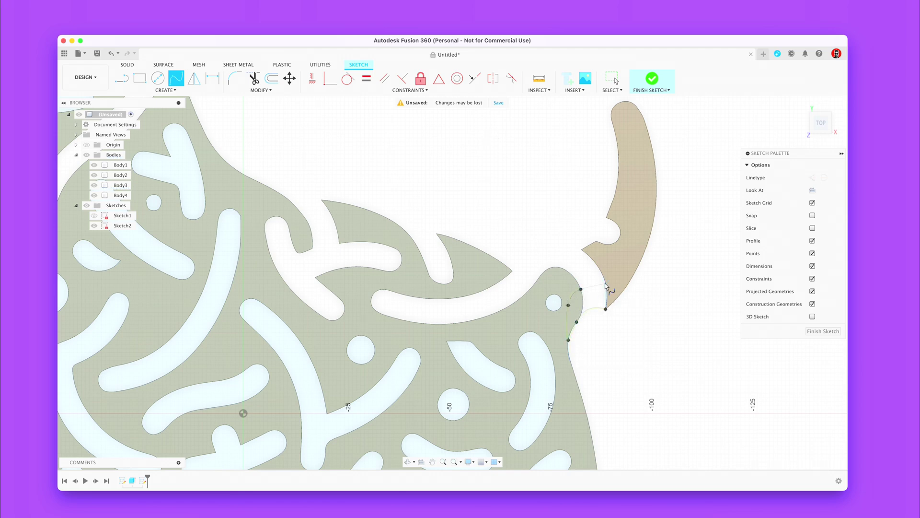
click(622, 317)
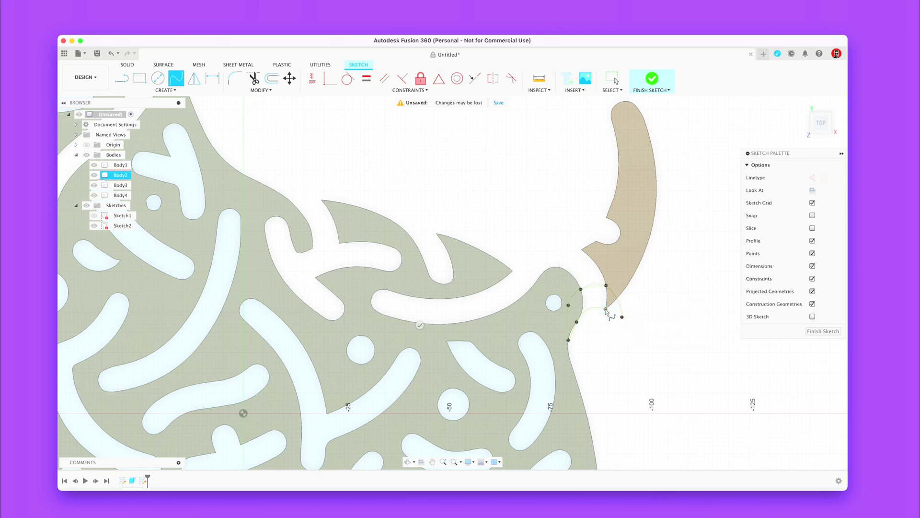
key(Escape)
Step: Trim the excess spline segments that extend past the bridge between the tail and the rump
key(l)
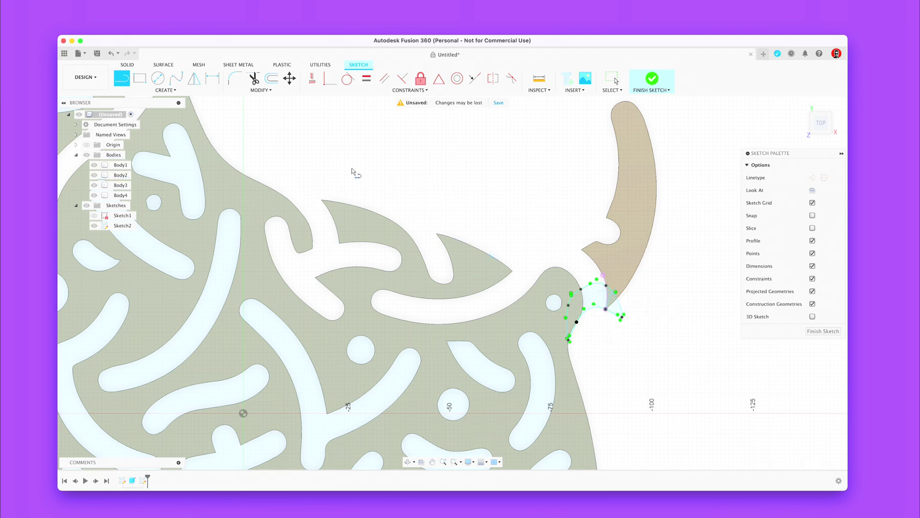
click(253, 78)
click(619, 310)
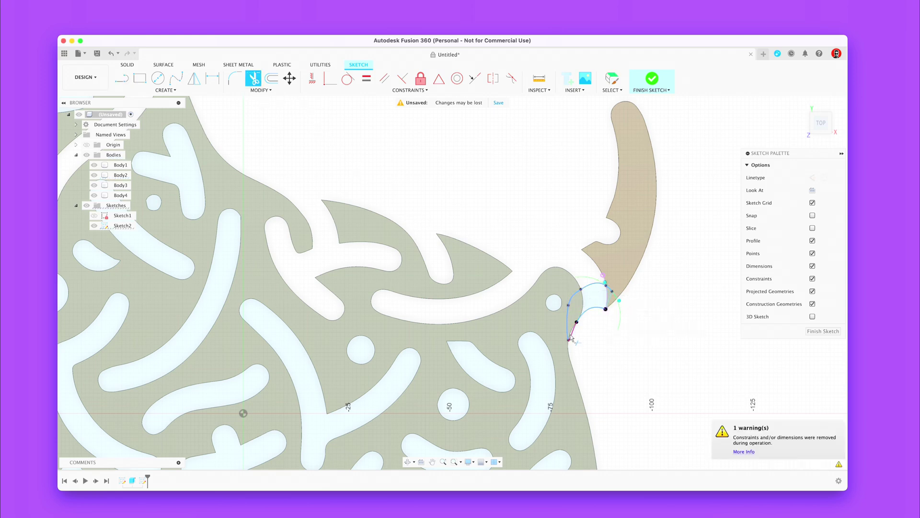
key(l)
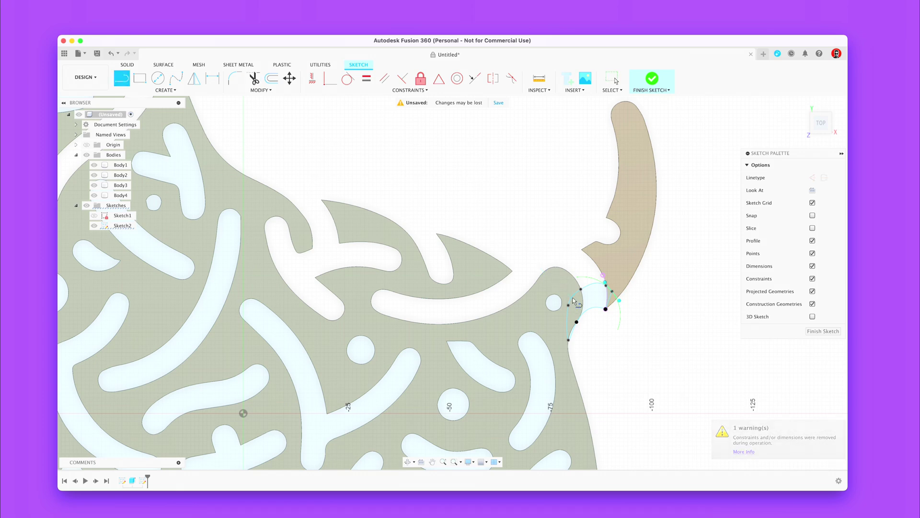
click(606, 309)
key(Escape)
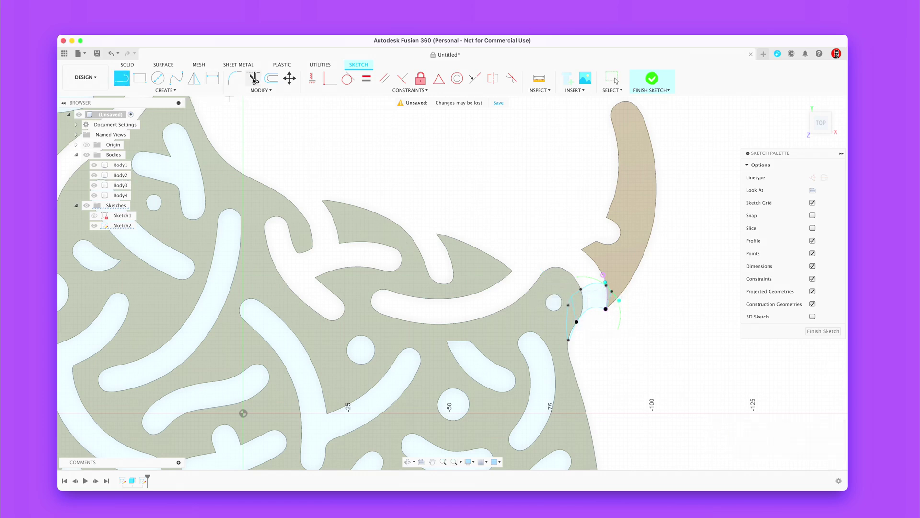
click(253, 78)
click(570, 332)
Step: Sketch a closed line outline that spans the gap between the dog's rump and the separate hind leg, overlapping both
scroll(514, 374, down, 3)
scroll(515, 373, up, 5)
click(122, 78)
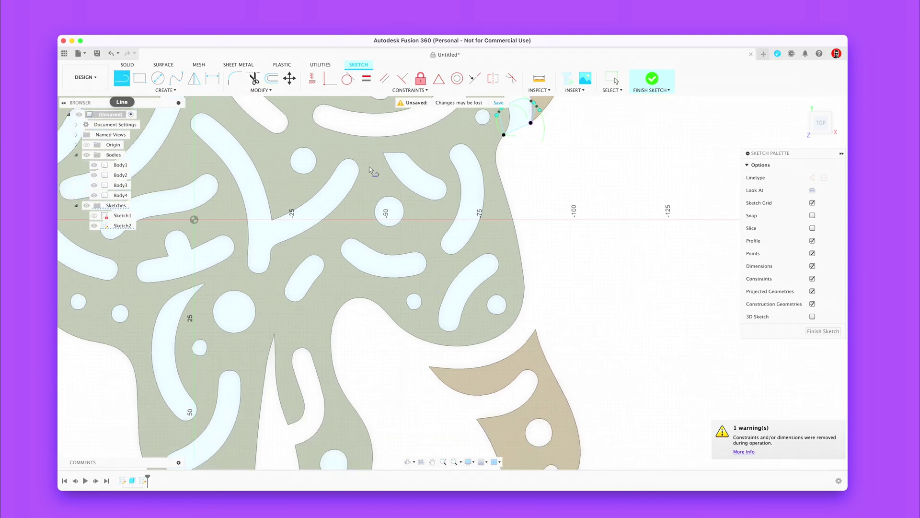
click(524, 280)
click(536, 329)
click(530, 353)
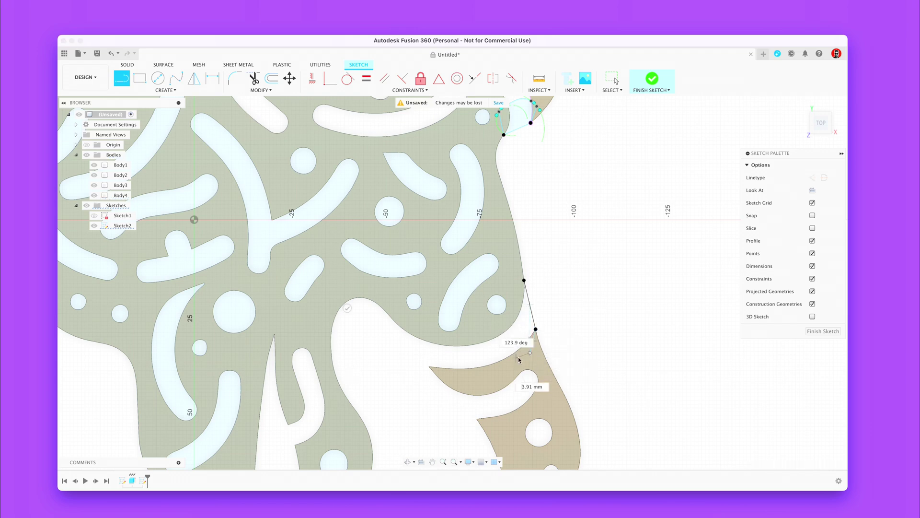
click(499, 324)
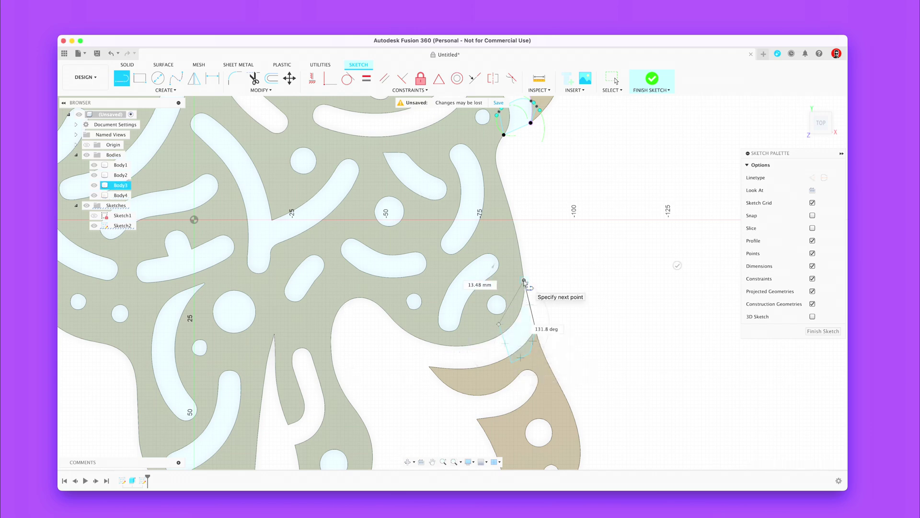
click(524, 280)
Step: Sketch a three-segment line outline from the separate ear across the gap into the head and back to the ear
scroll(503, 205, up, 10)
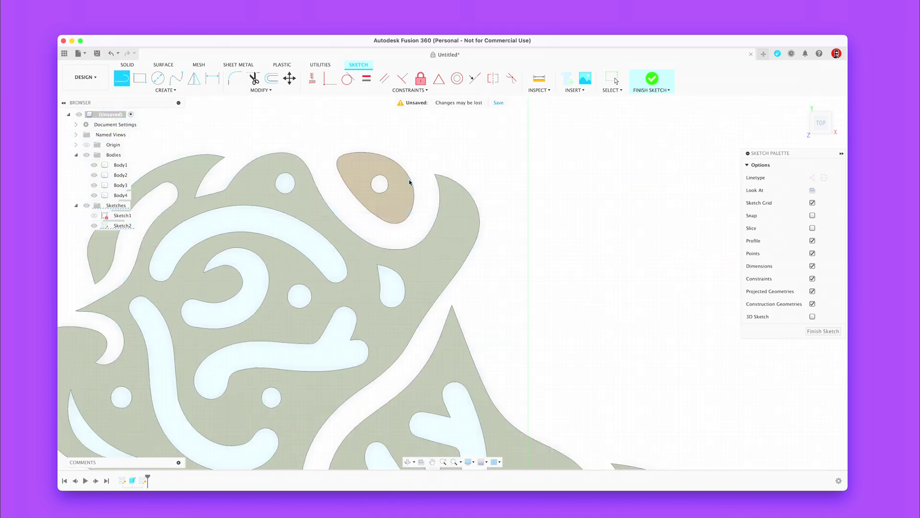
click(410, 179)
click(436, 238)
click(414, 258)
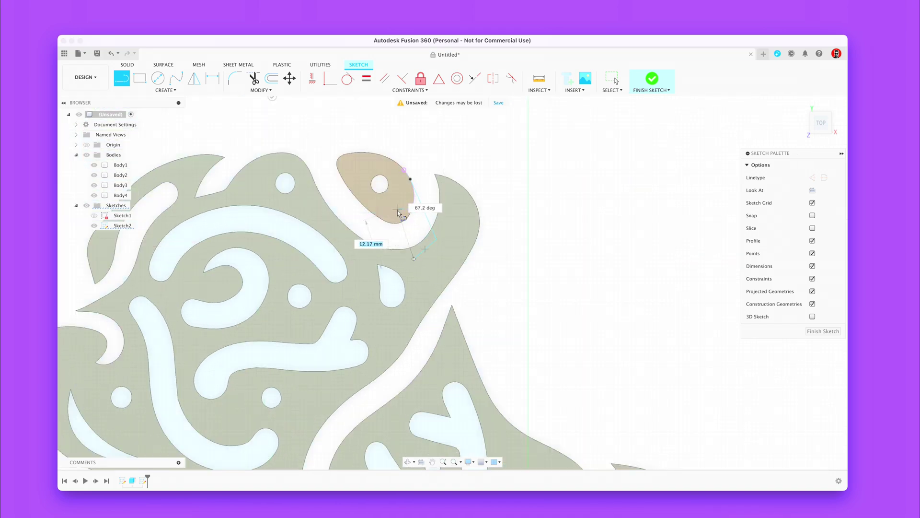
click(365, 209)
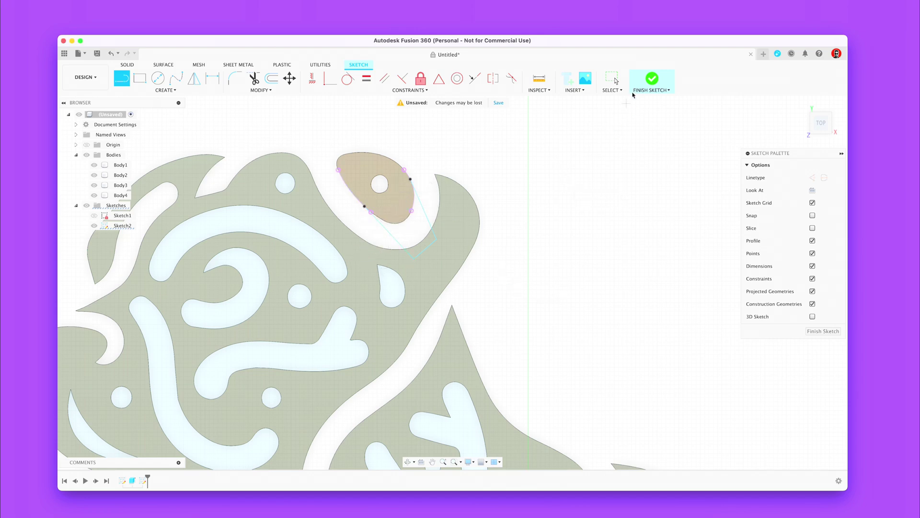
Step: Finish the sketch and extrude the ear, tail and hind leg bridge profiles by -2 mm with the Join operation
click(652, 79)
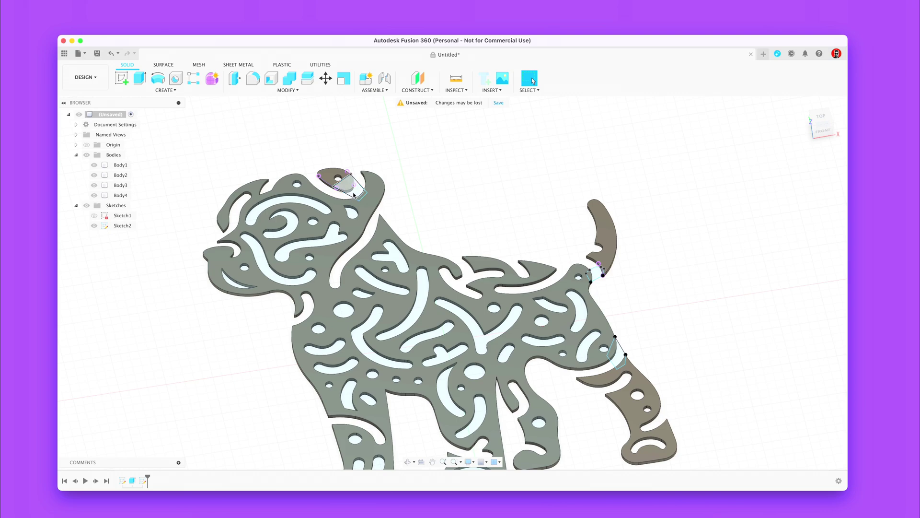
click(357, 192)
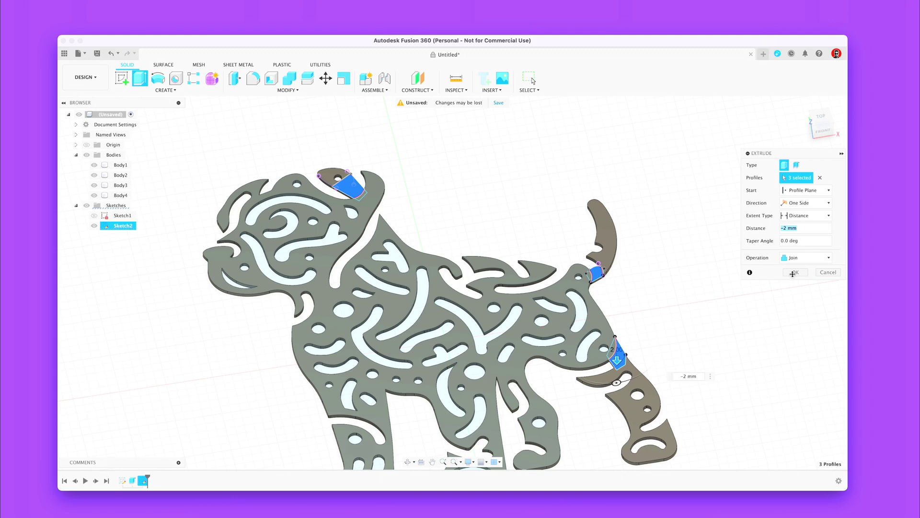
click(795, 272)
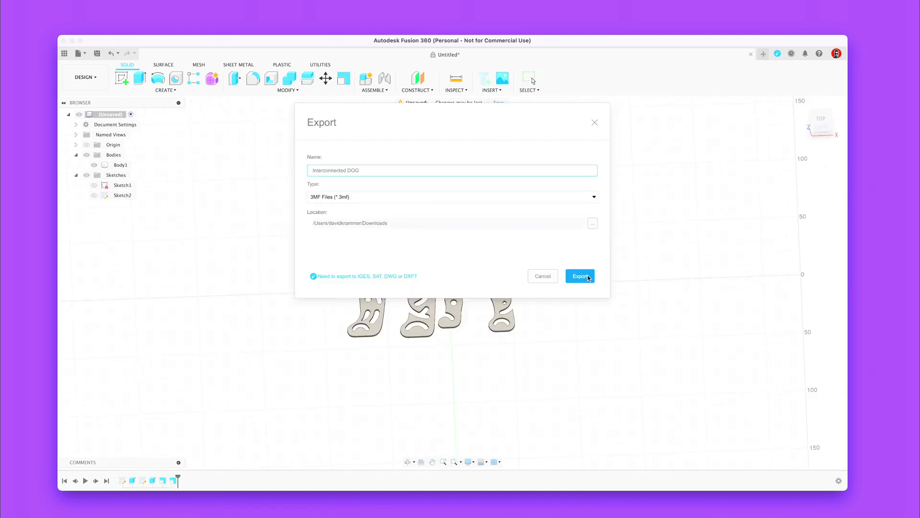
Step: Export the joined dog as a 3MF file named "Interconnected DOG" to the Downloads folder
click(589, 277)
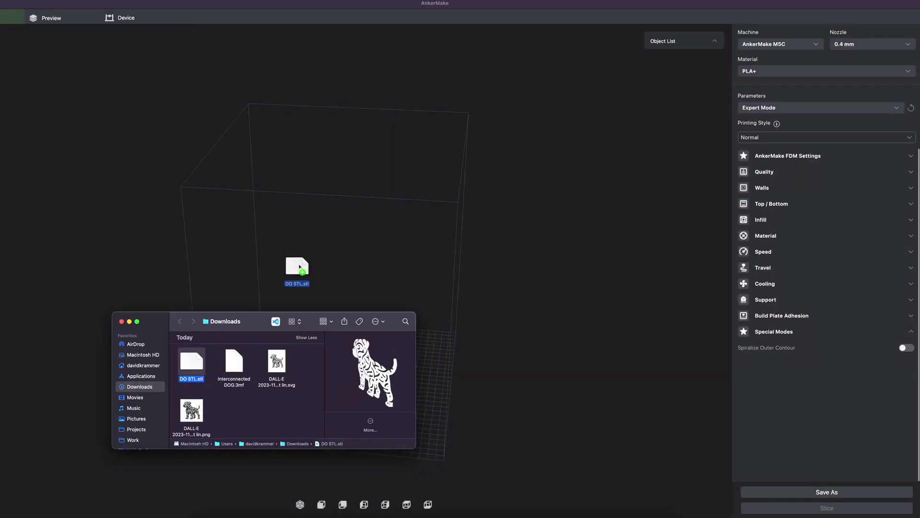
Step: In AnkerMake, load DO STL.stl onto the build plate and slice it in Easy Mode with Fast style, 0.25mm layer height and 10% infill
drag(301, 266, 327, 265)
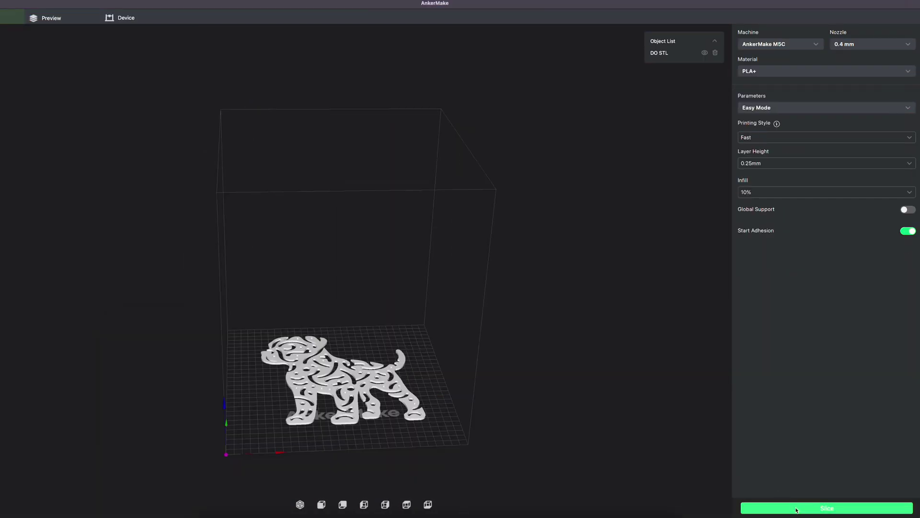
click(797, 510)
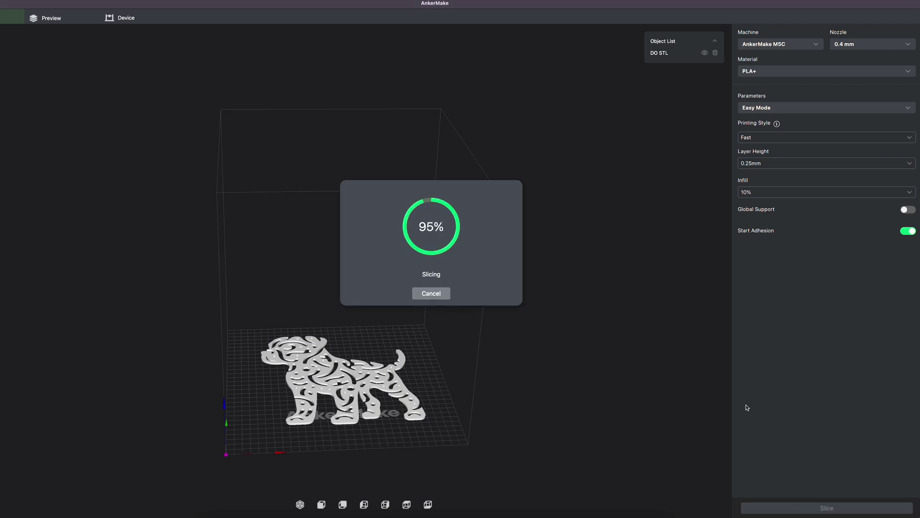
Step: Send the sliced dog model to the AnkerMake M5C printer for printing
click(833, 504)
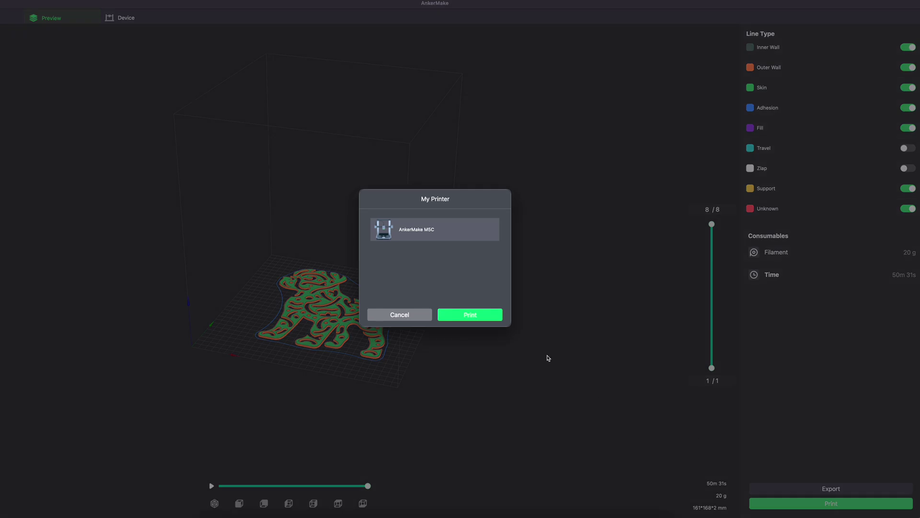
click(490, 317)
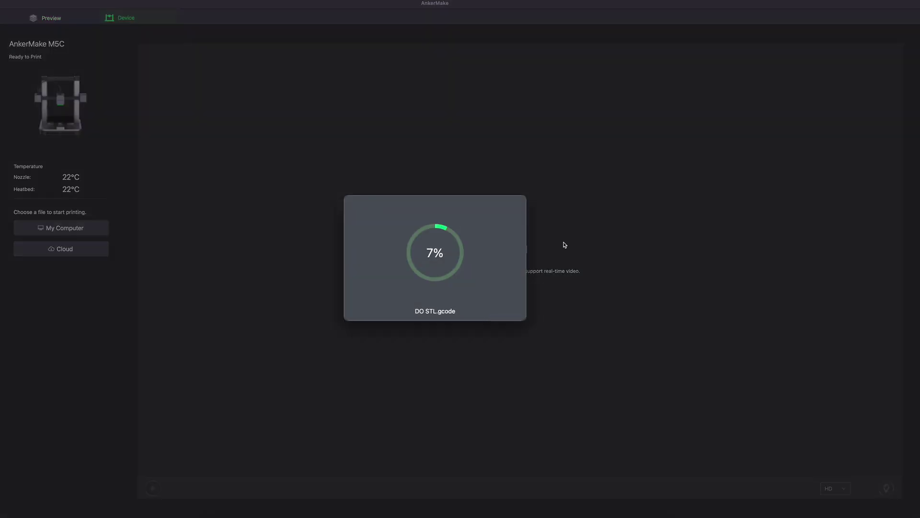